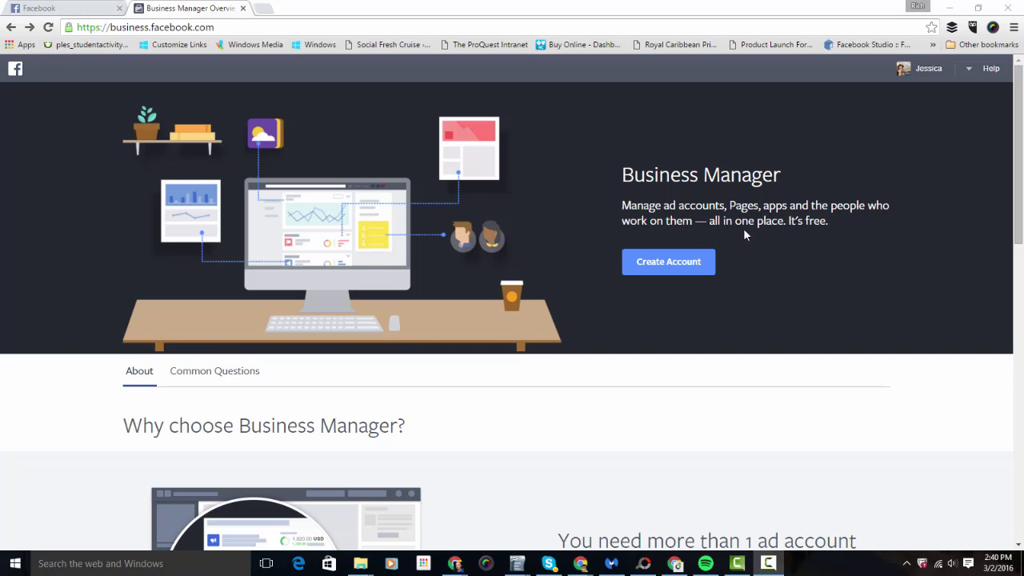
Start a new Business Manager account and enter the business name.
left_click(653, 269)
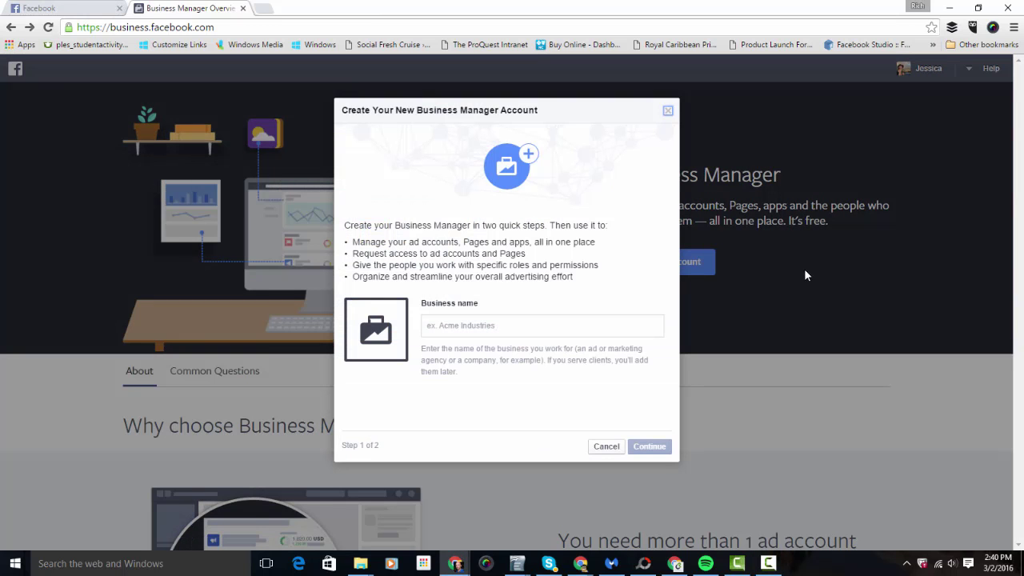
left_click(535, 327)
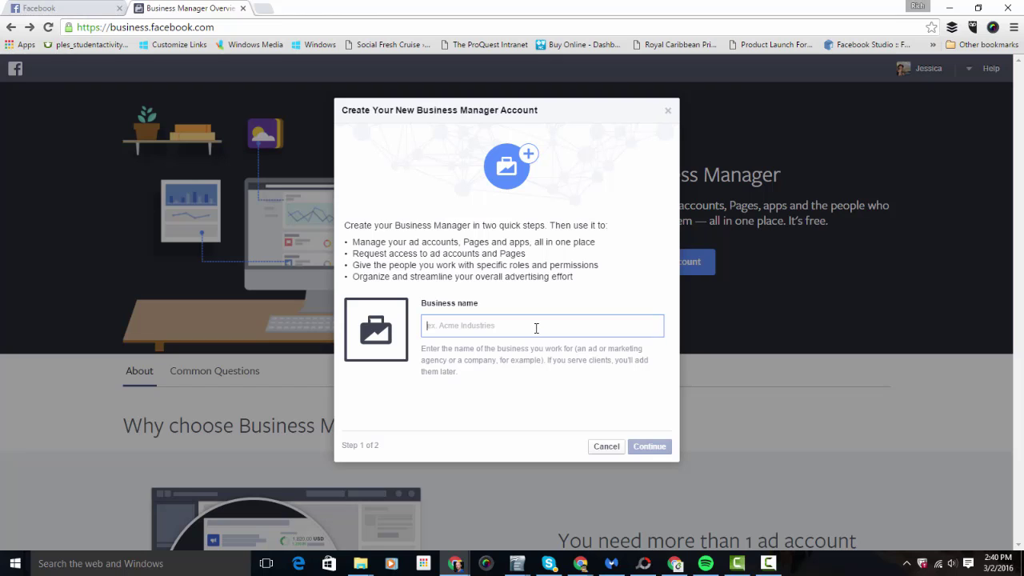
type("Jessica")
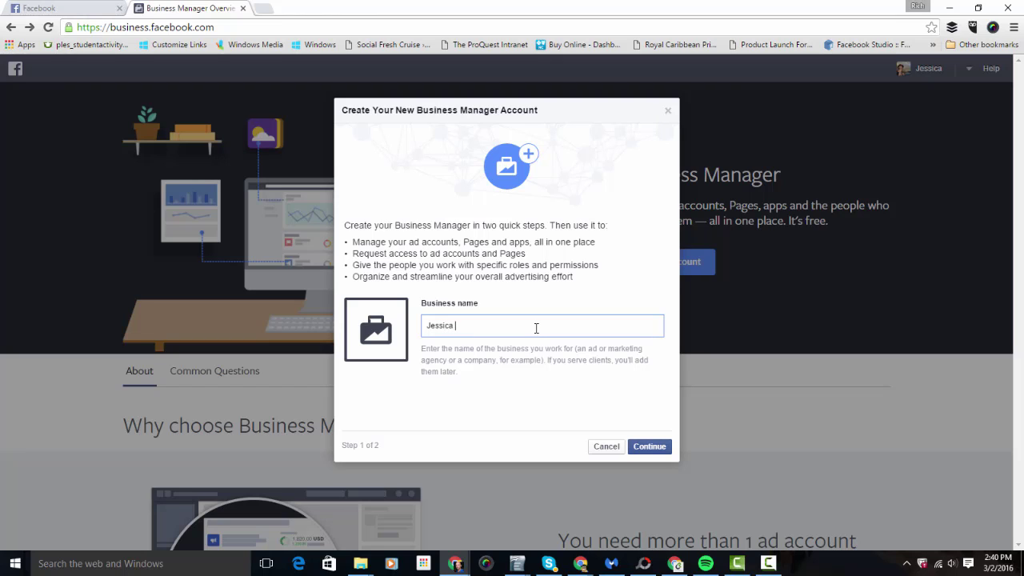
type(" Business")
On the profile step, fill in the business email and finish creating the account.
left_click(648, 446)
left_click(540, 376)
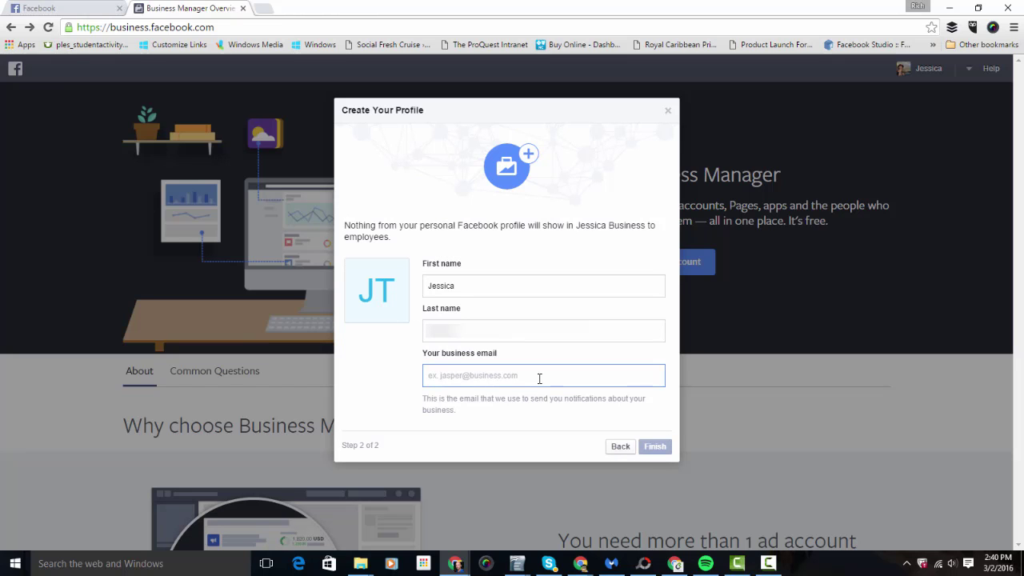
type("Jessituck")
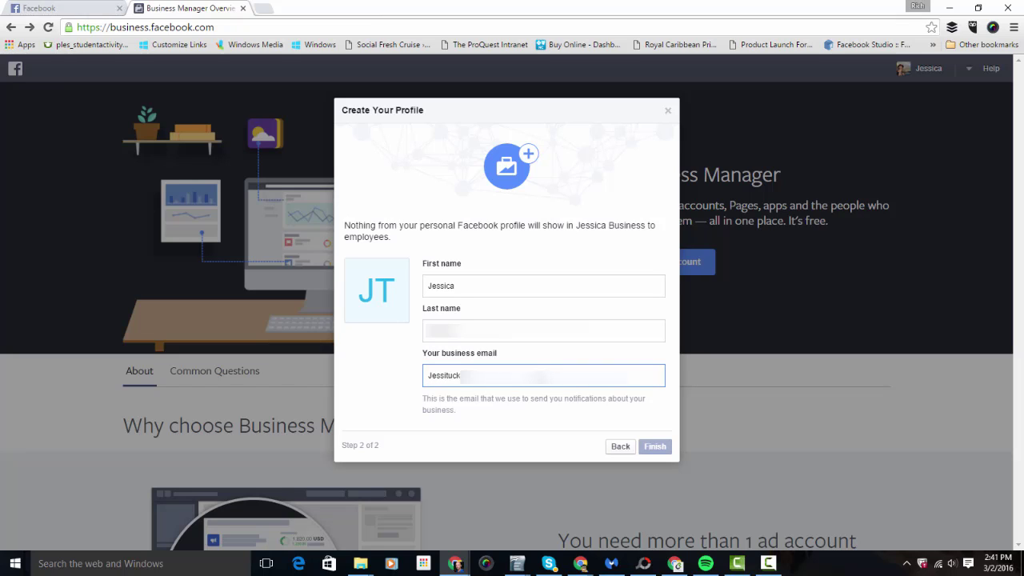
type(".com")
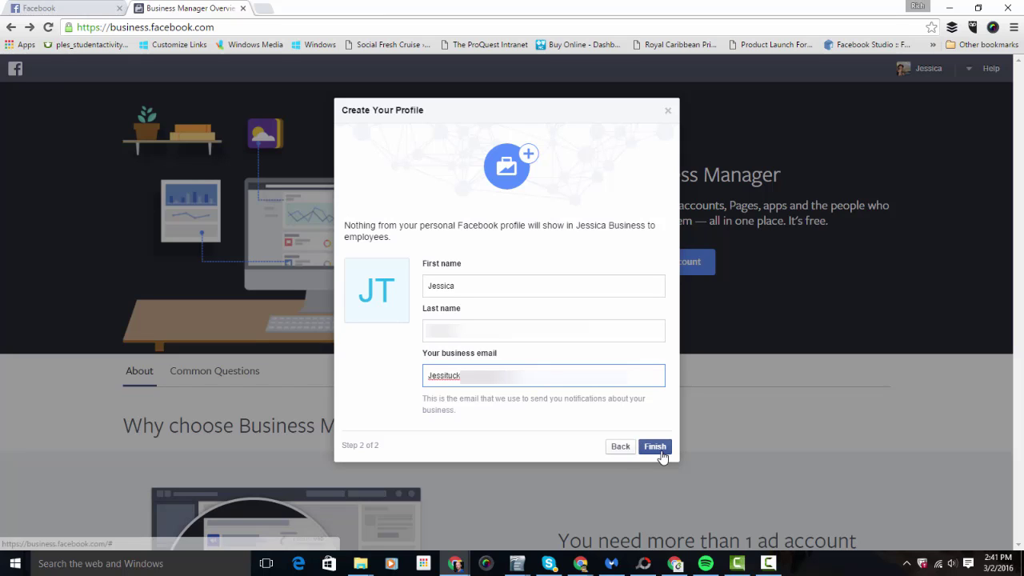
left_click(659, 450)
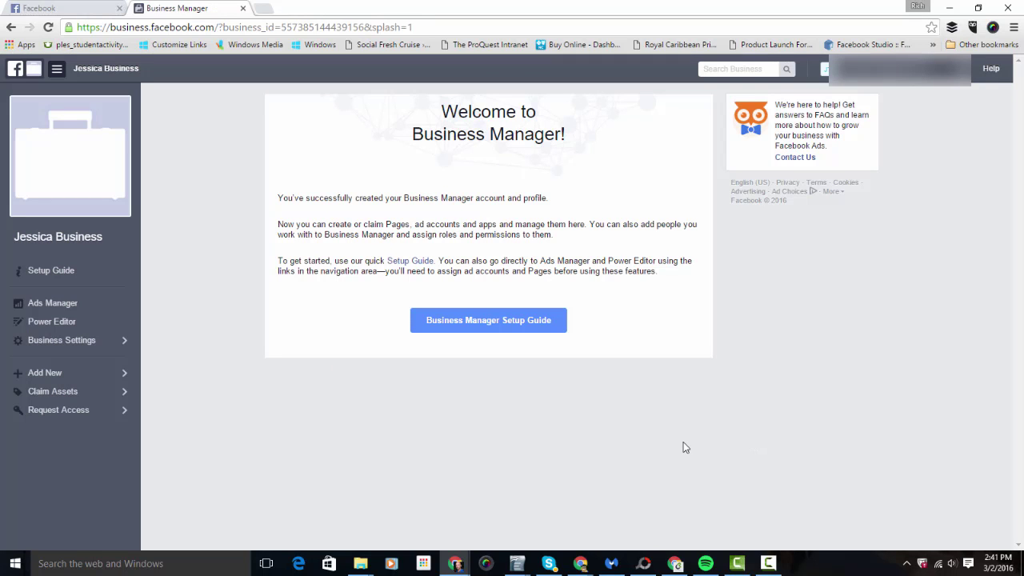
Open the Business Manager Setup Guide and scroll down to the Manage Settings section.
left_click(462, 330)
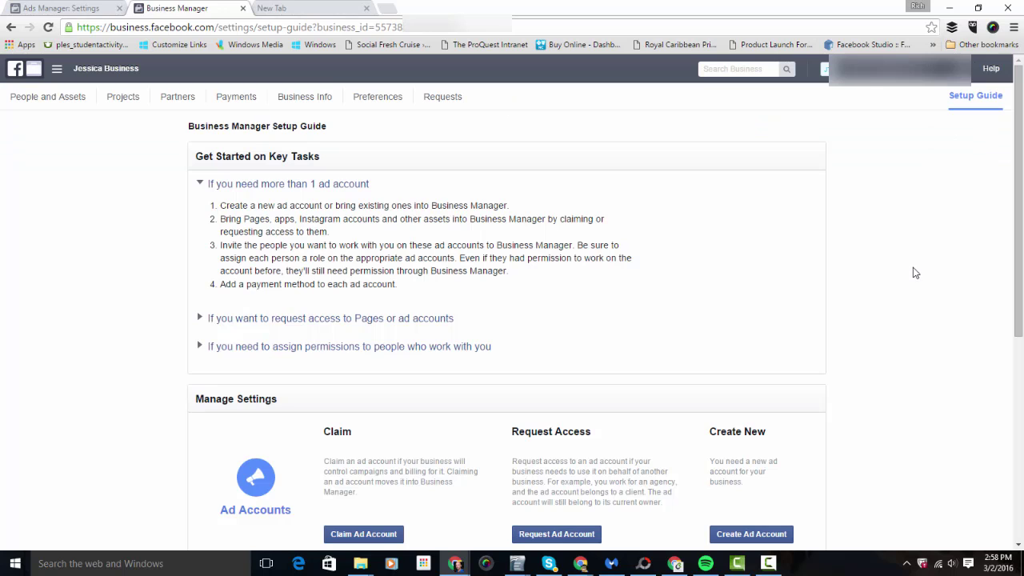
scroll(948, 208, "down", 1)
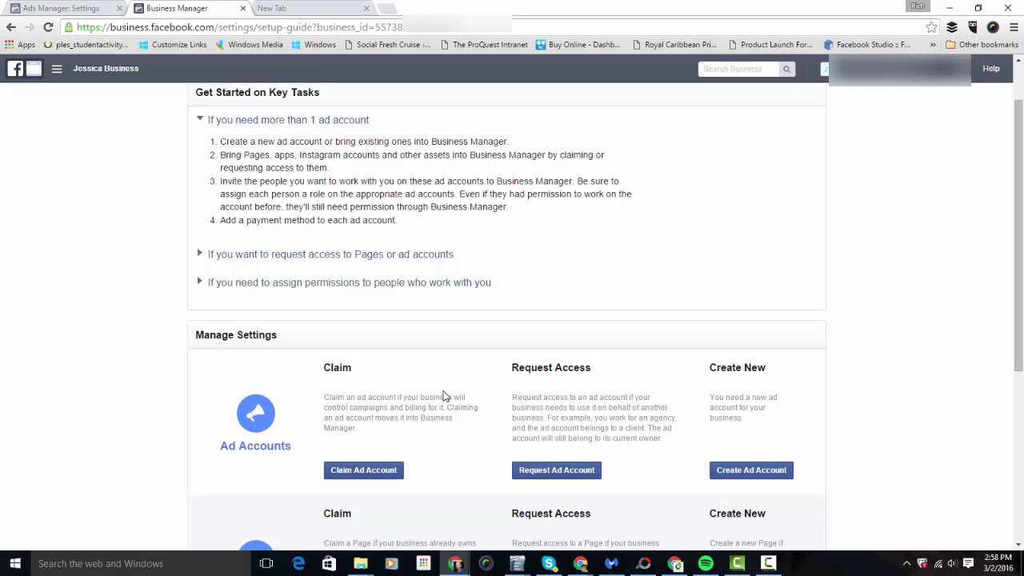
Copy the ad account ID from the Ads Manager account settings.
left_click(60, 8)
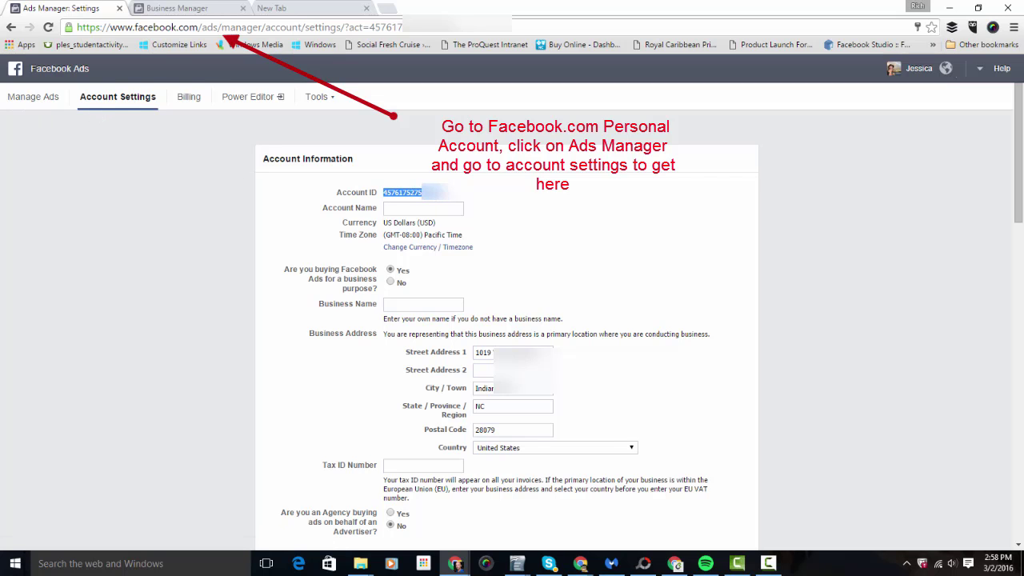
left_click_drag(448, 193, 357, 192)
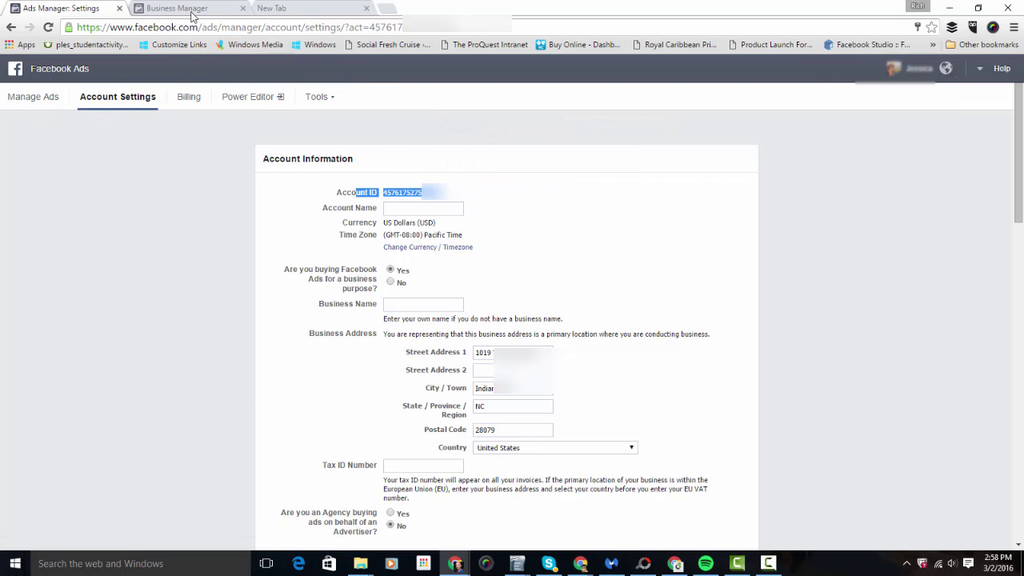
key("ctrl+Tab")
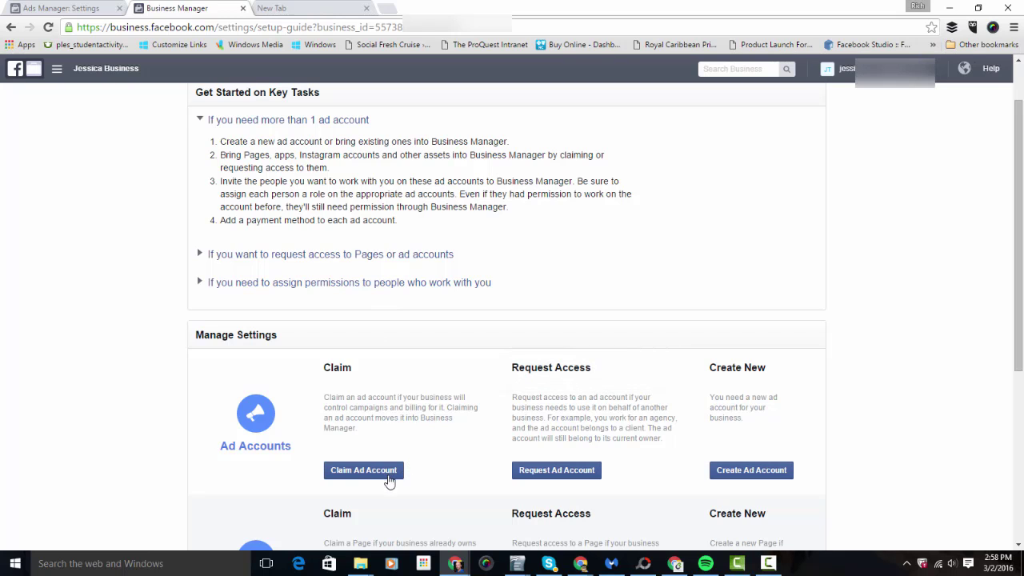
Claim the existing ad account by pasting its ID and acknowledging it can't be removed.
left_click(363, 470)
left_click(521, 301)
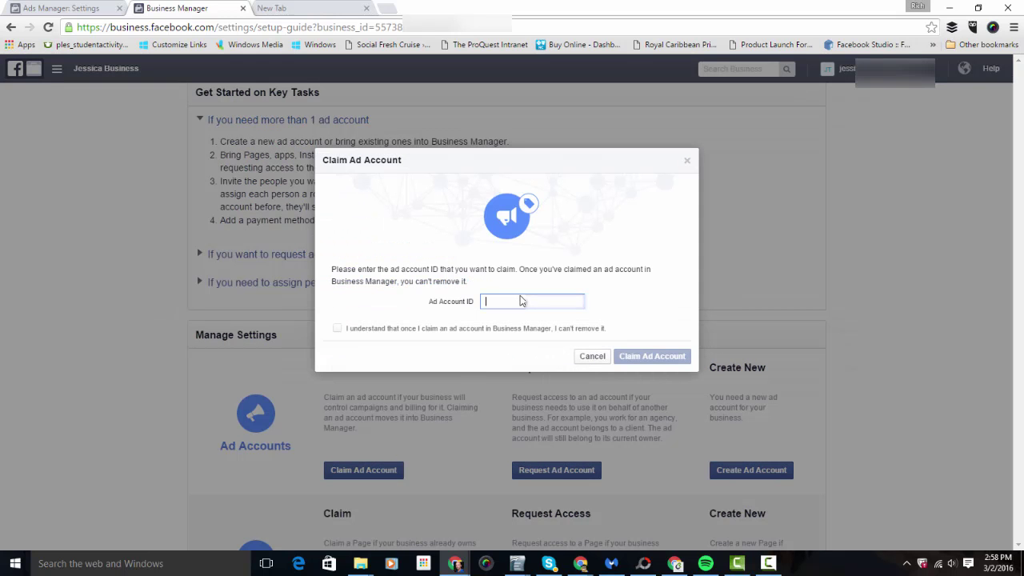
key("ctrl+v")
left_click(339, 329)
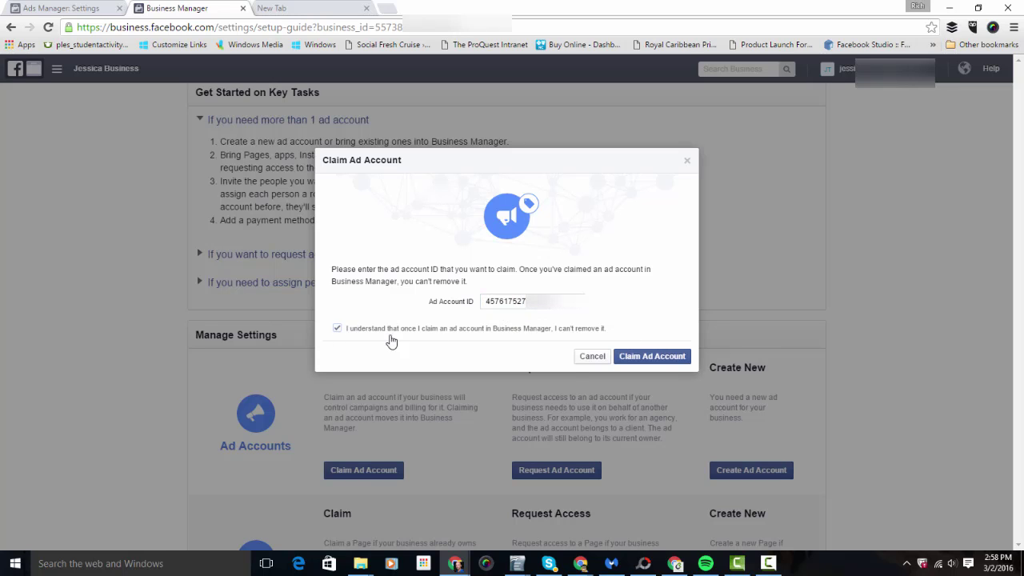
left_click(668, 357)
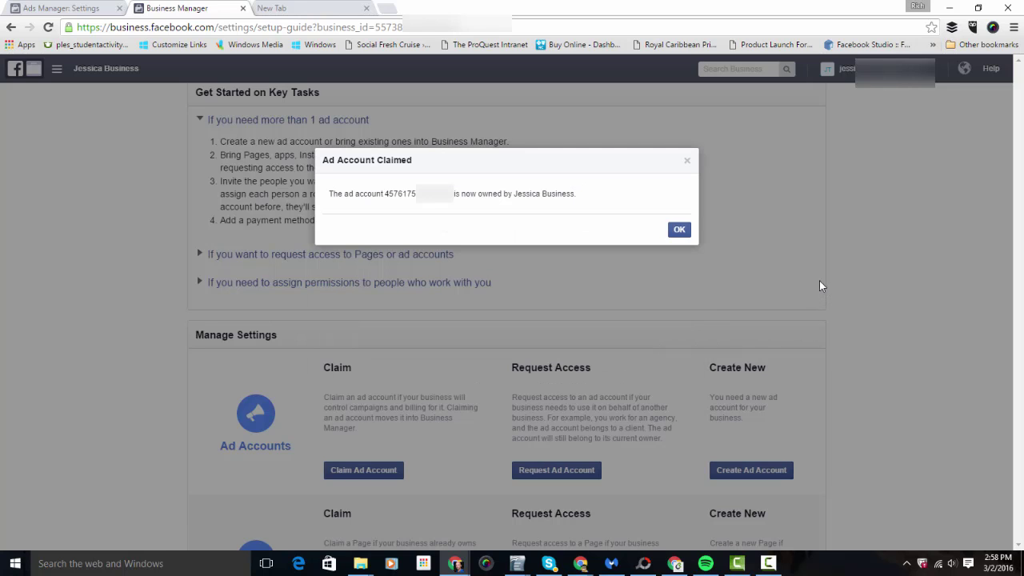
left_click(681, 231)
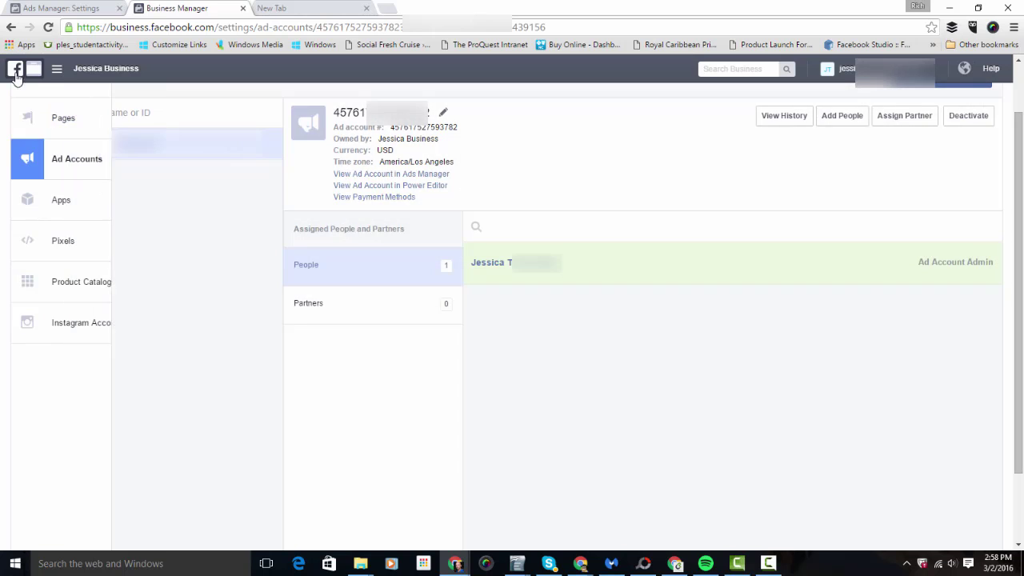
left_click(15, 69)
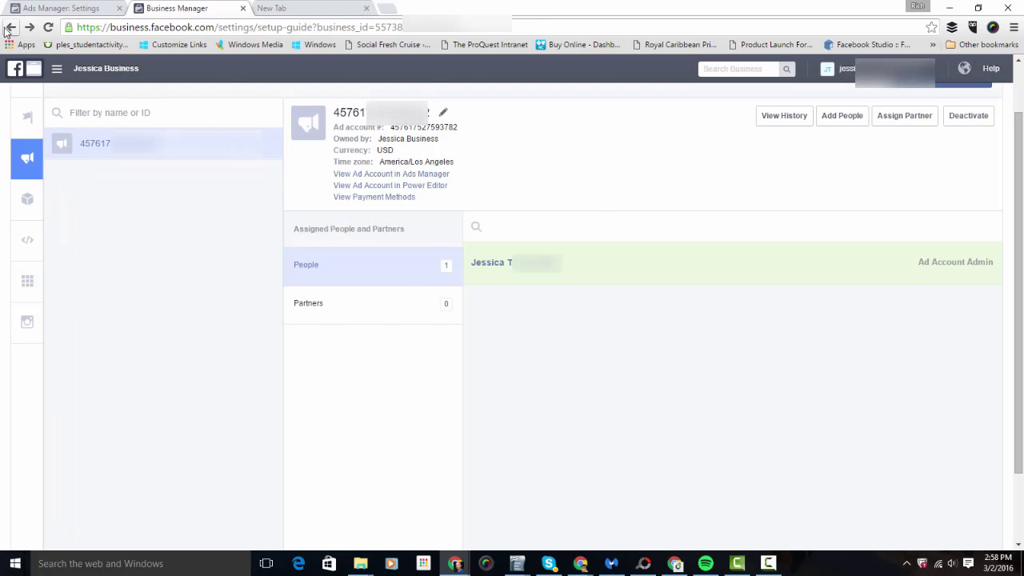
Claim the Just For Moms Page by searching its facebook.com address and confirming the automatic approval.
scroll(897, 290, "down", 2)
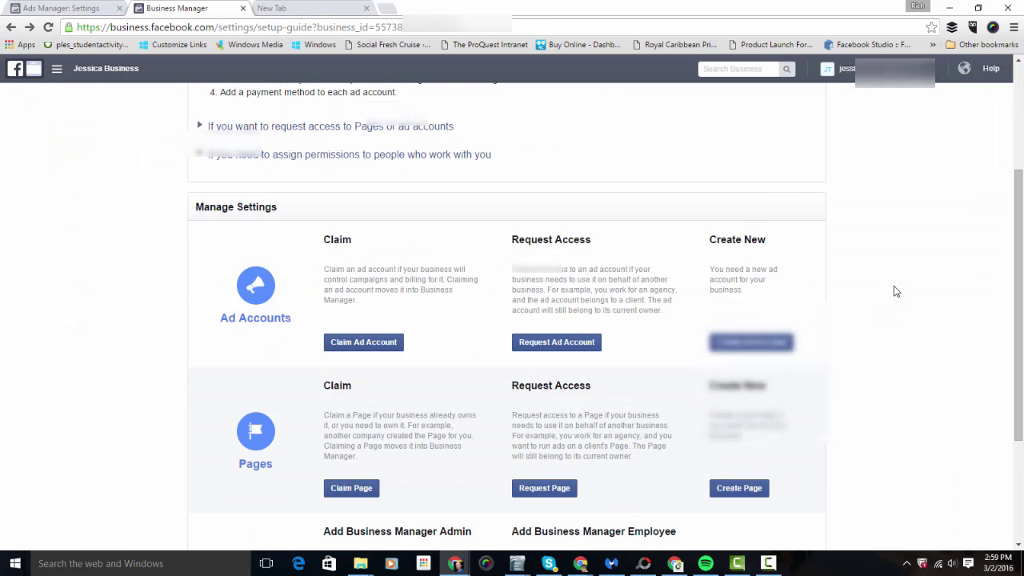
scroll(894, 286, "down", 1)
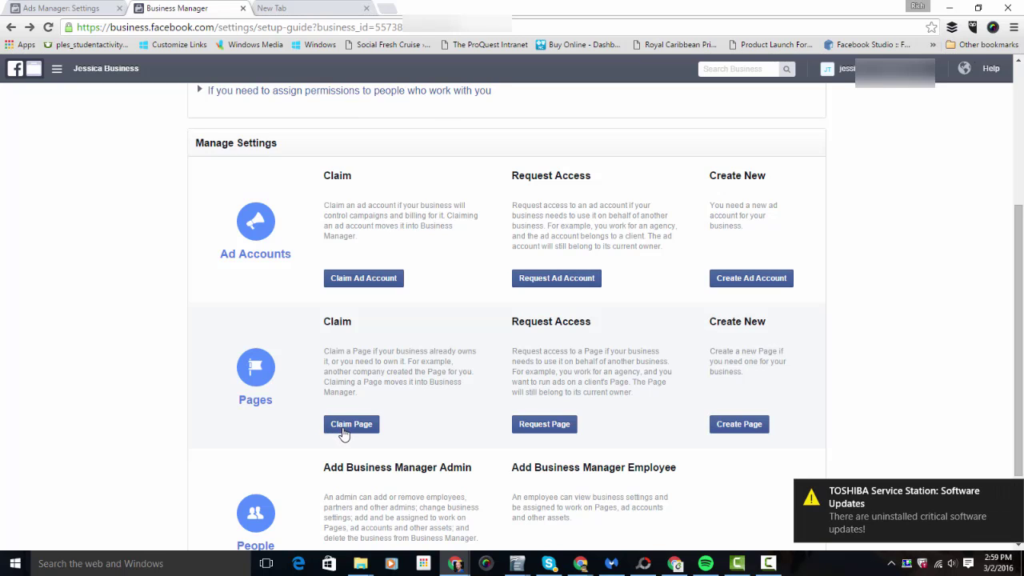
left_click(345, 431)
left_click(376, 323)
type("facebook.")
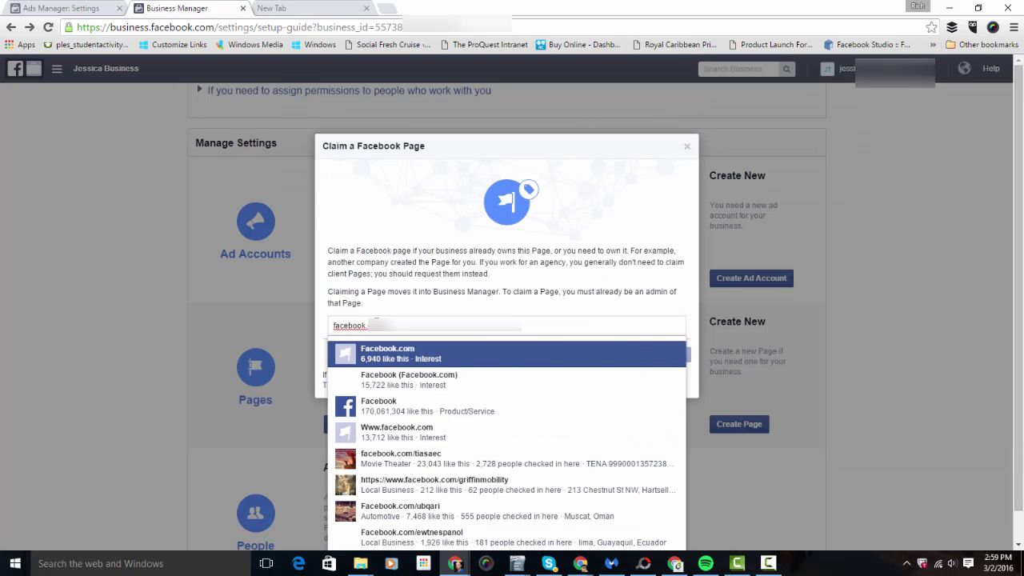
key("BackSpace")
key("BackSpace")
key("BackSpace")
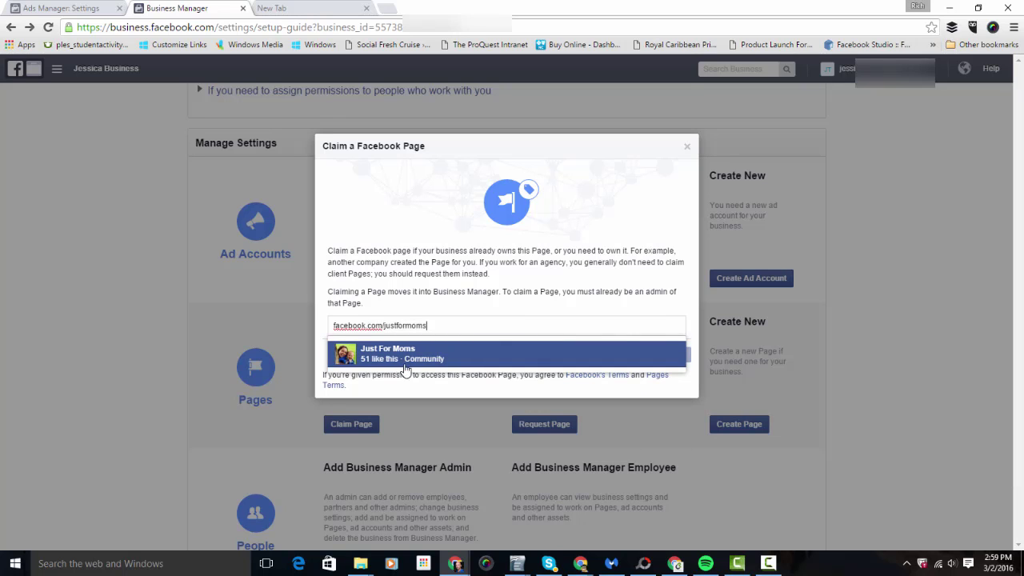
left_click(417, 353)
left_click(664, 394)
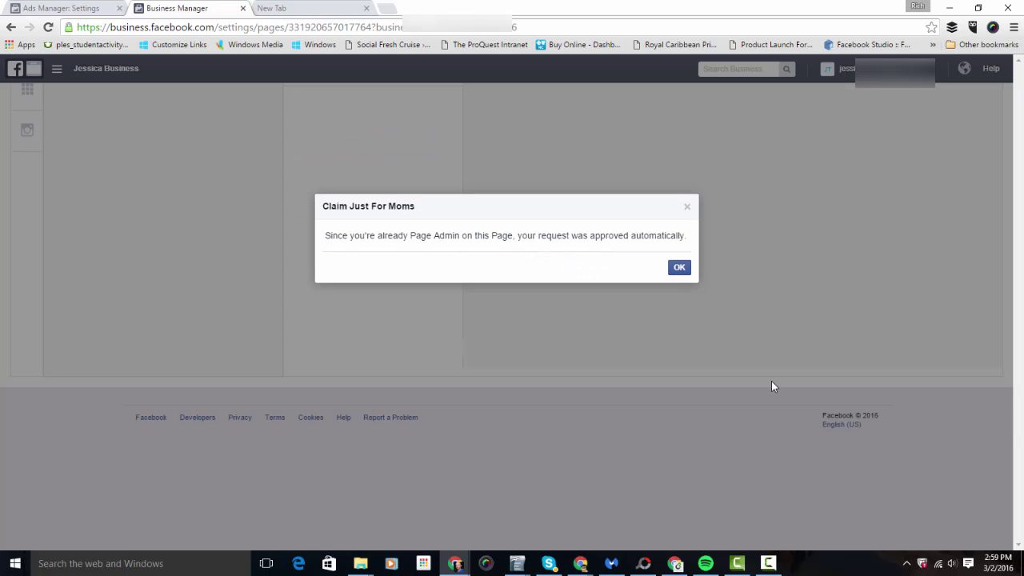
left_click(679, 267)
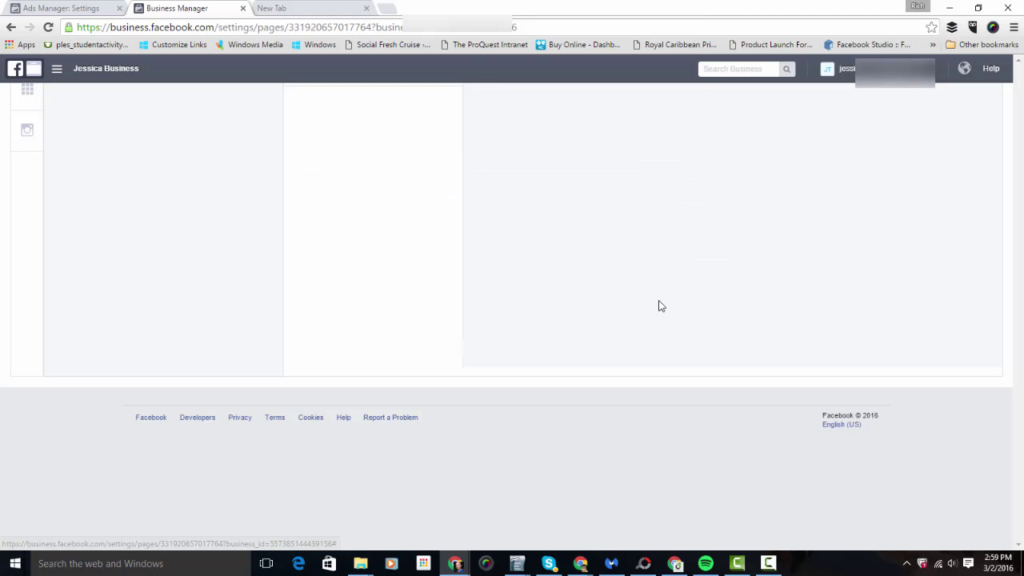
left_click(10, 29)
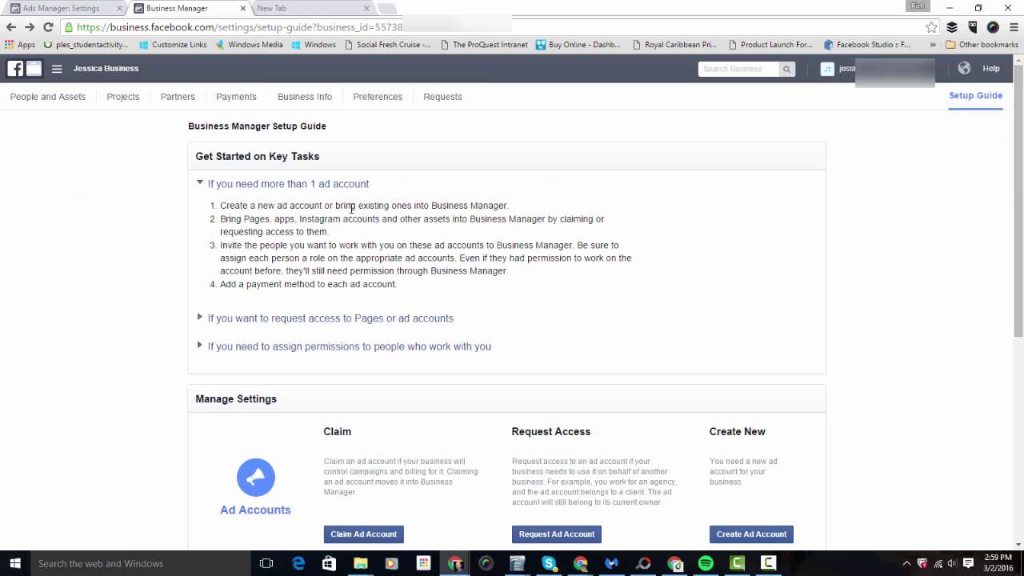
scroll(395, 274, "down", 3)
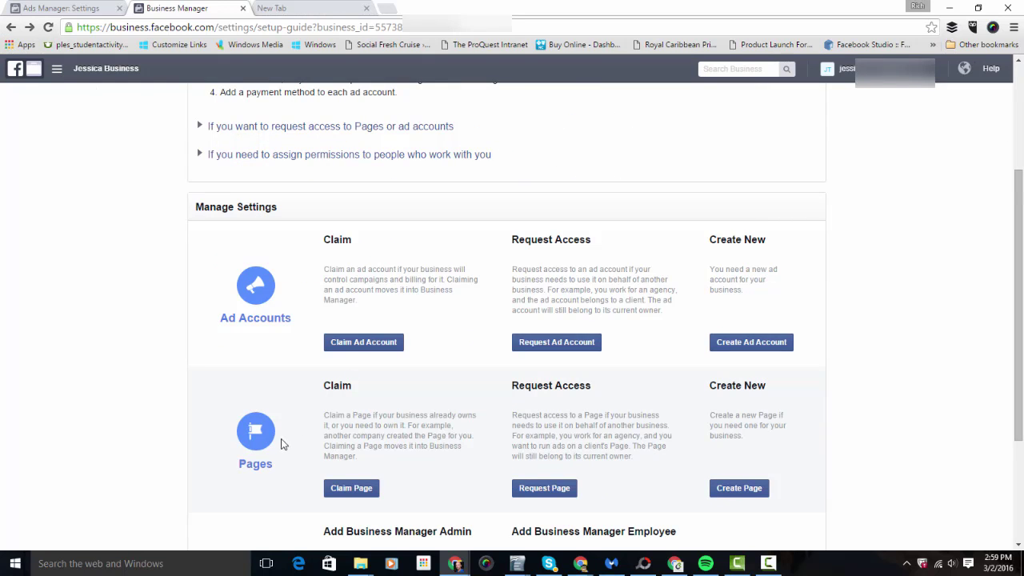
left_click(743, 489)
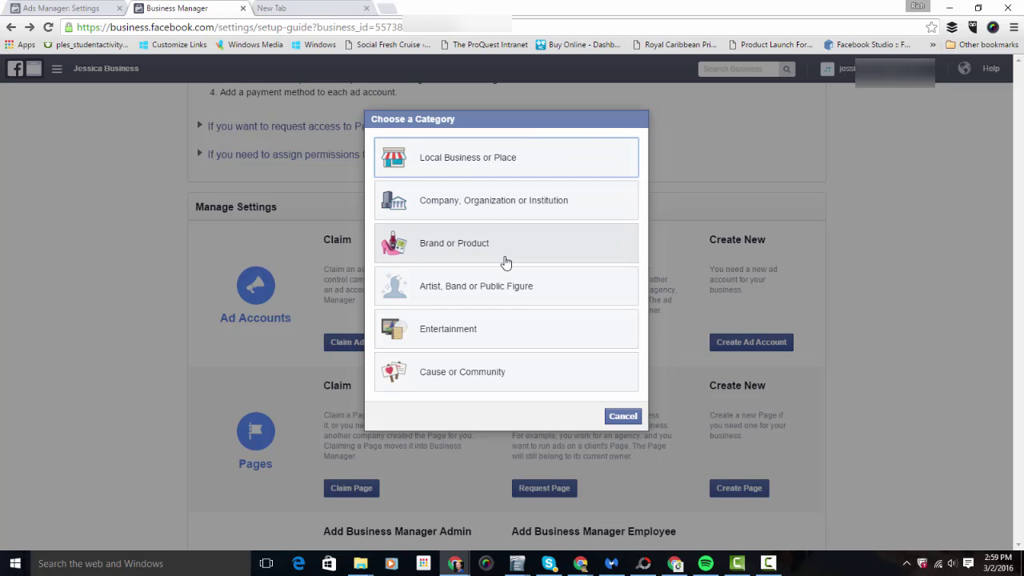
left_click(611, 417)
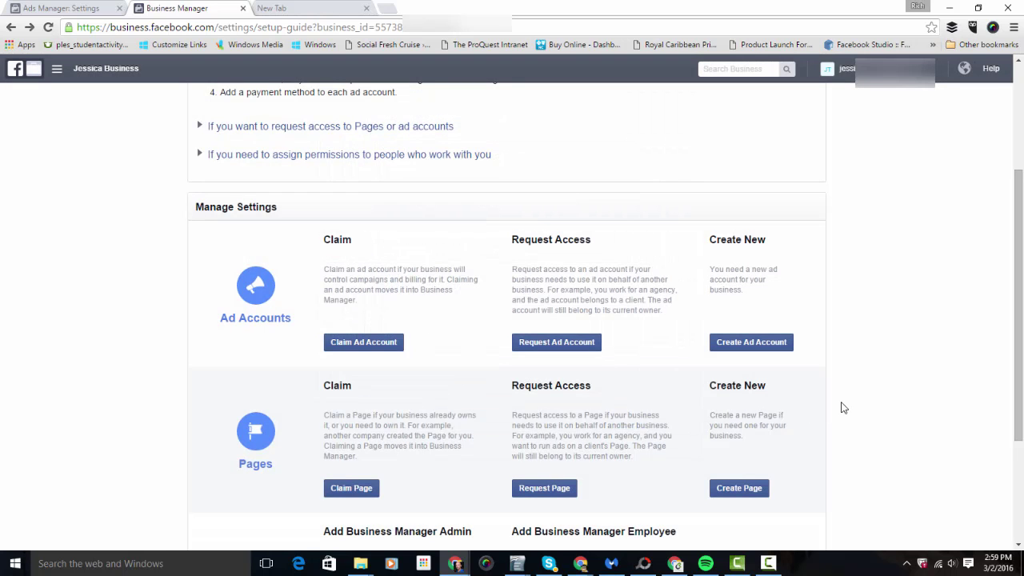
scroll(843, 408, "down", 3)
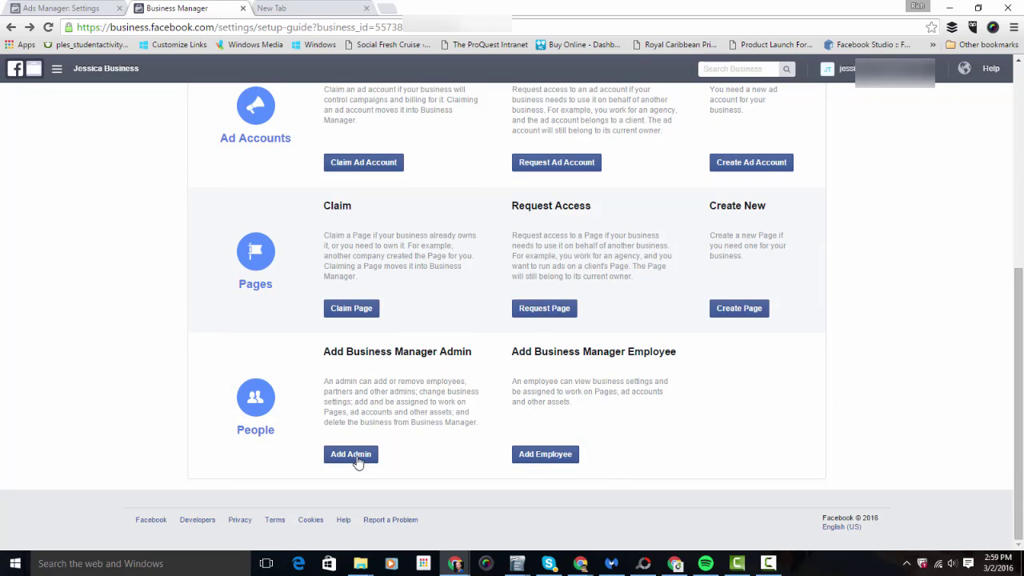
scroll(416, 464, "up", 1)
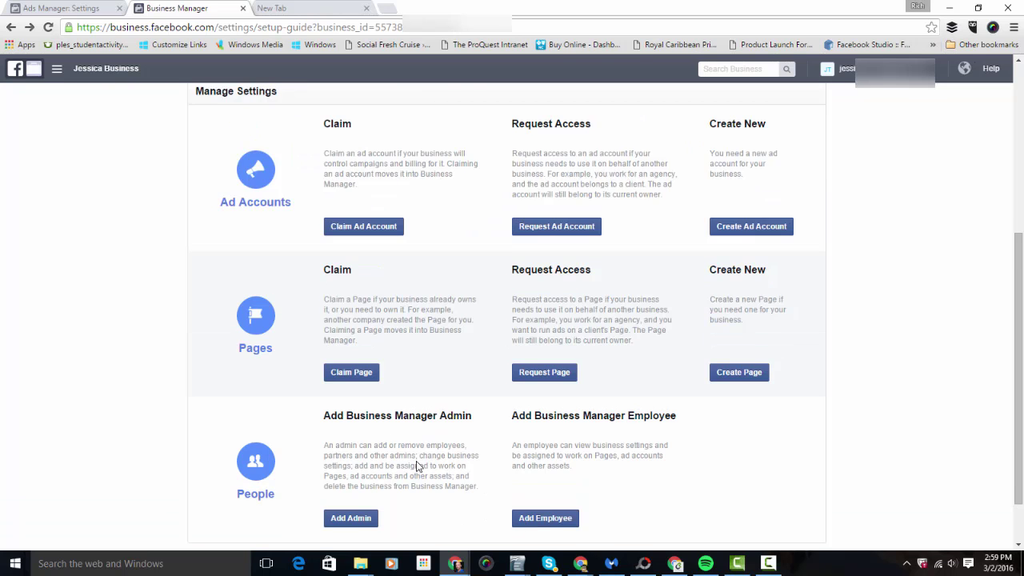
scroll(416, 465, "up", 4)
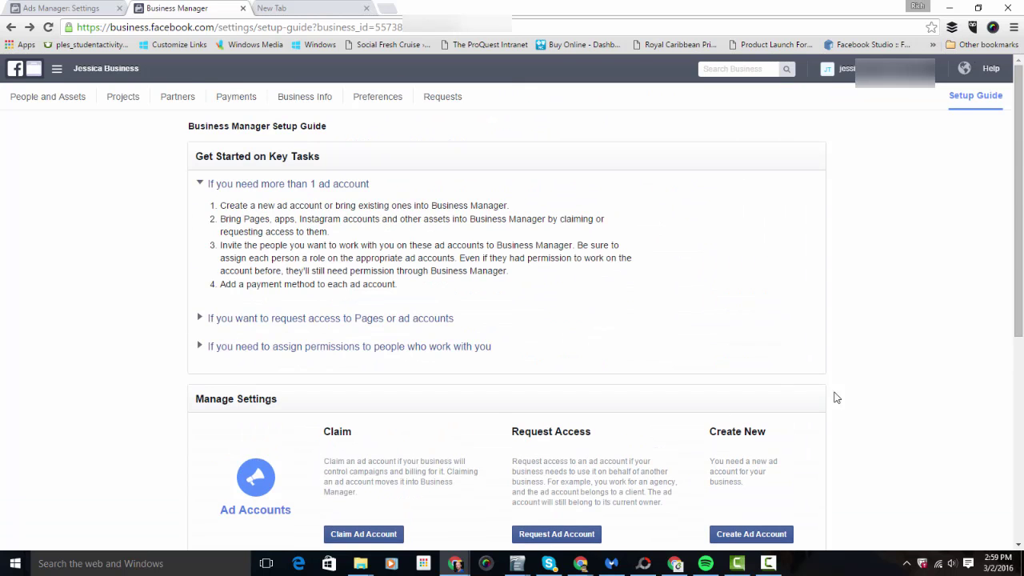
scroll(836, 394, "down", 6)
scroll(840, 400, "up", 6)
left_click(42, 102)
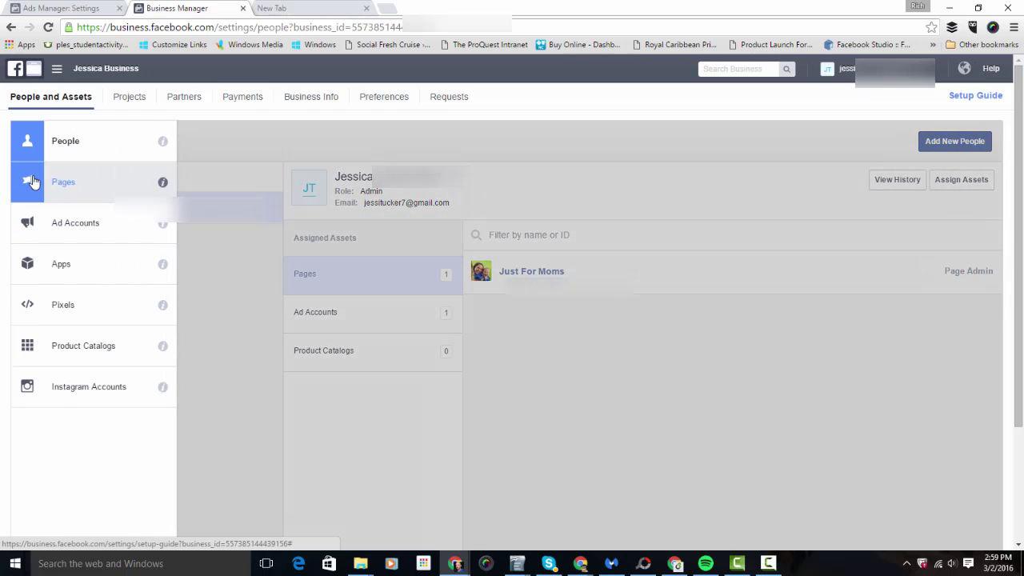
left_click(32, 183)
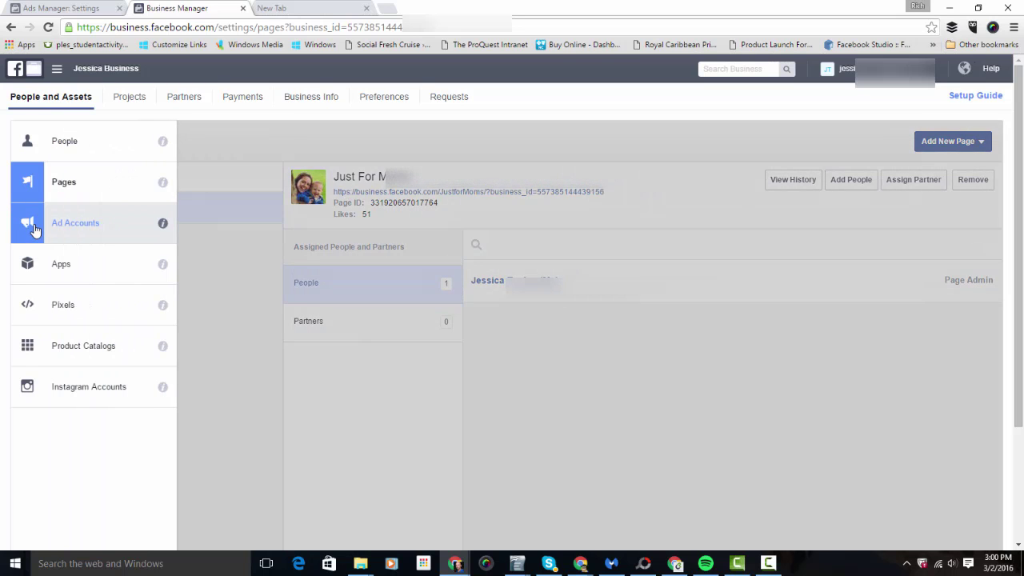
left_click(34, 230)
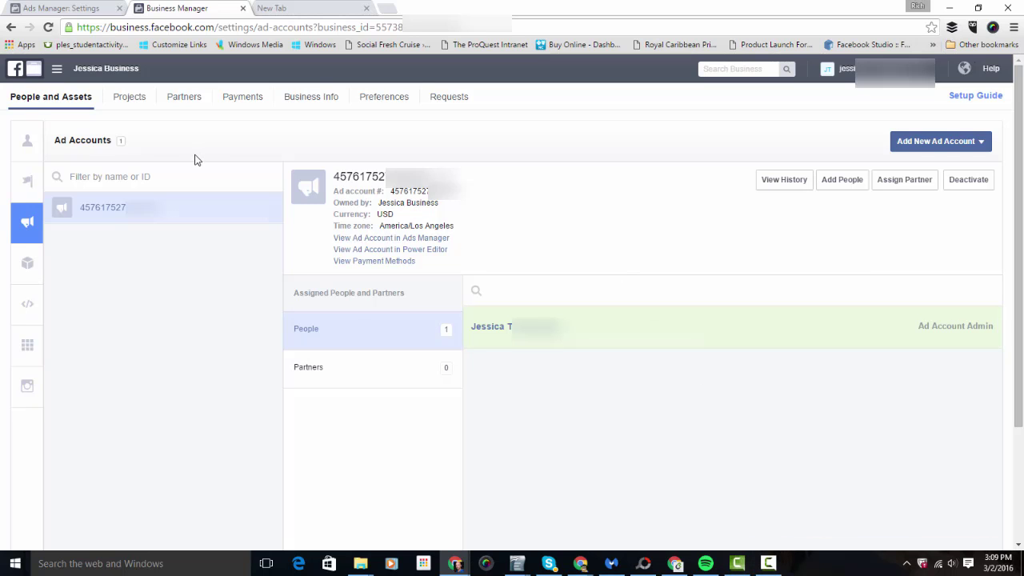
mouse_move(27, 224)
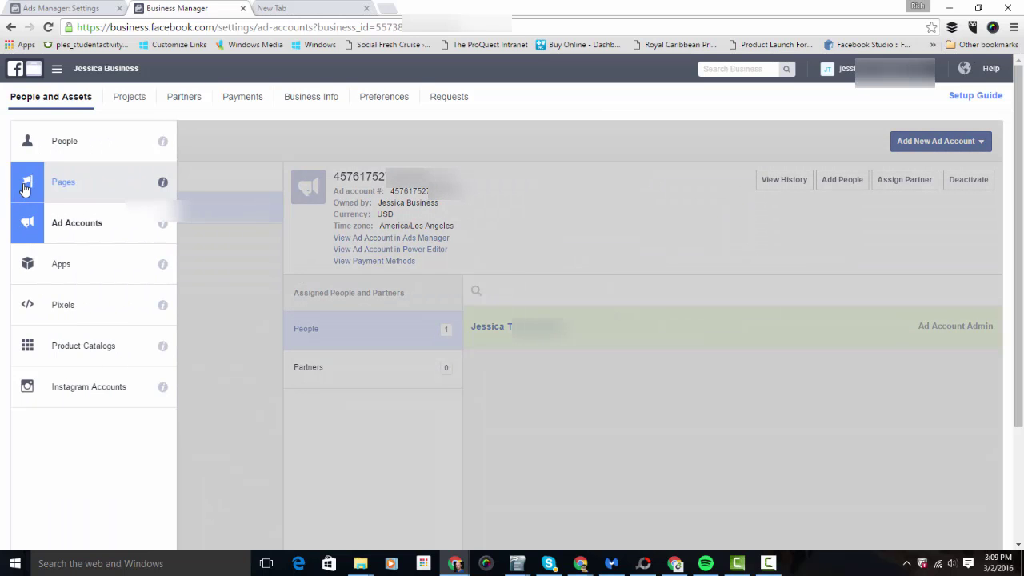
left_click(25, 186)
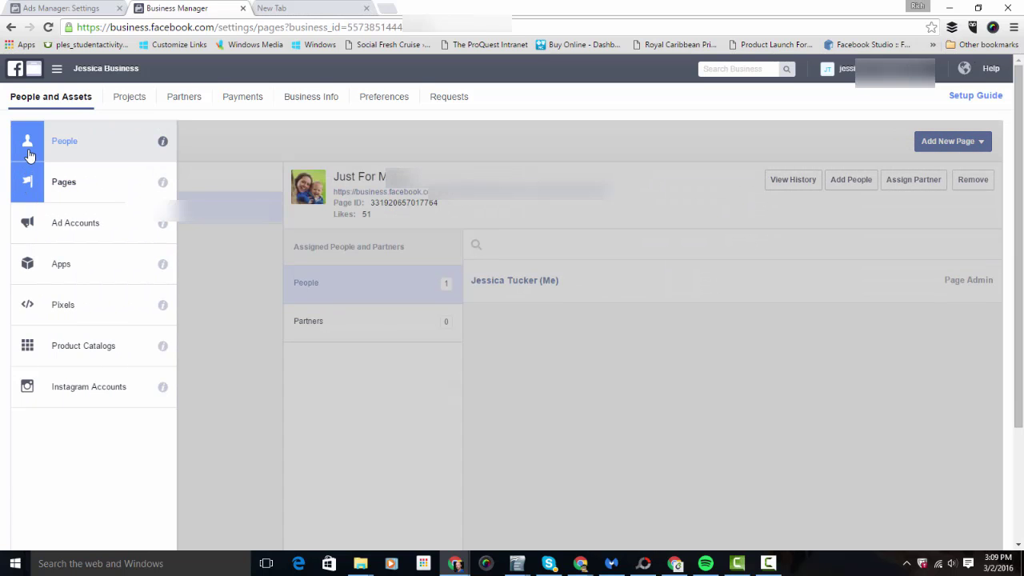
left_click(32, 148)
left_click(32, 216)
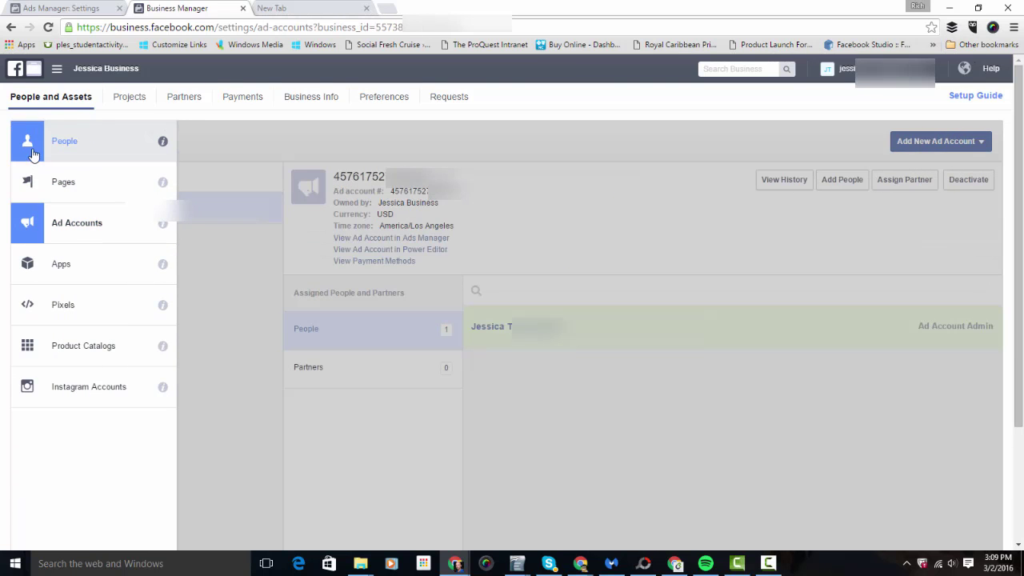
left_click(28, 148)
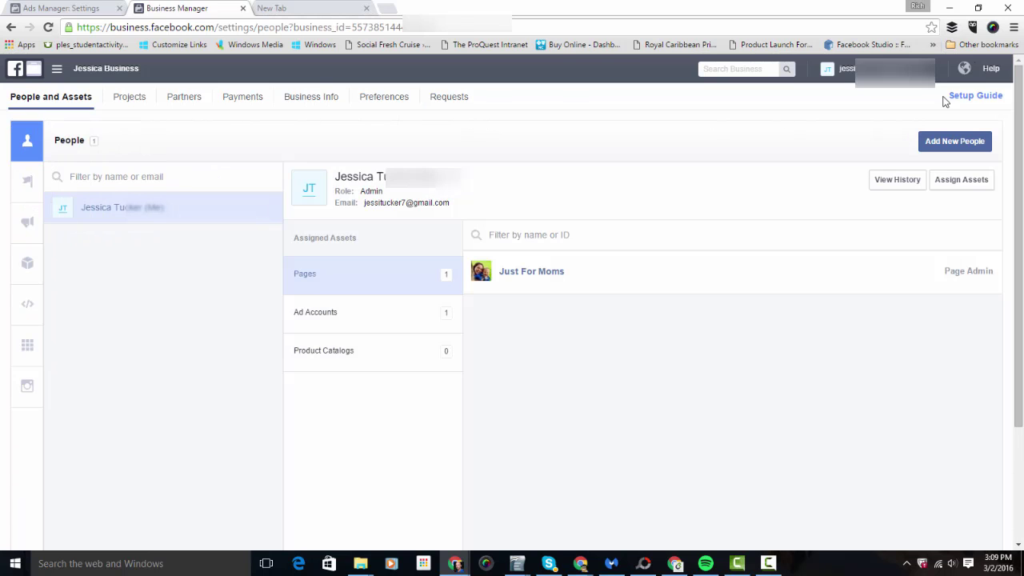
left_click(960, 100)
scroll(803, 304, "down", 2)
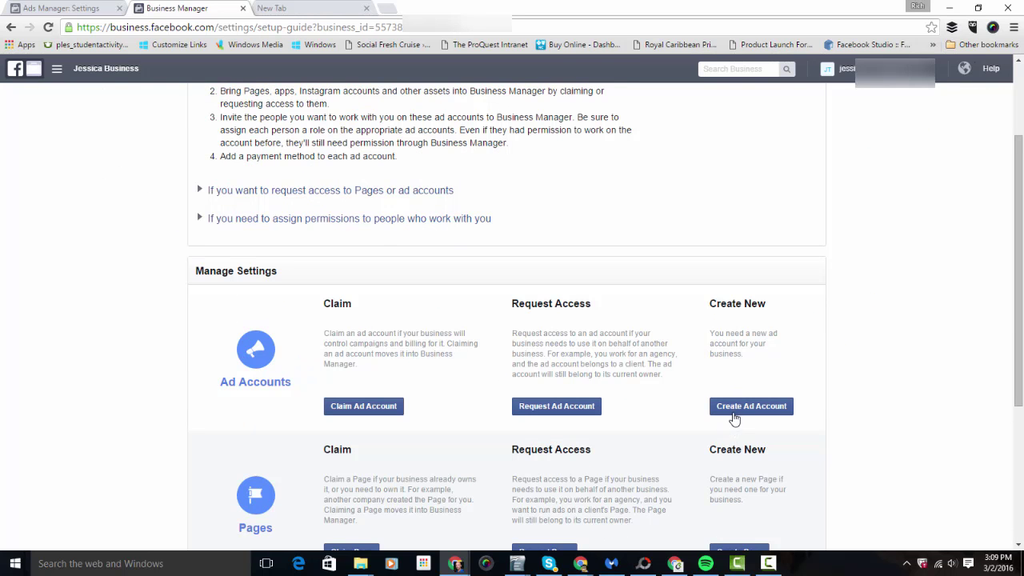
left_click(783, 406)
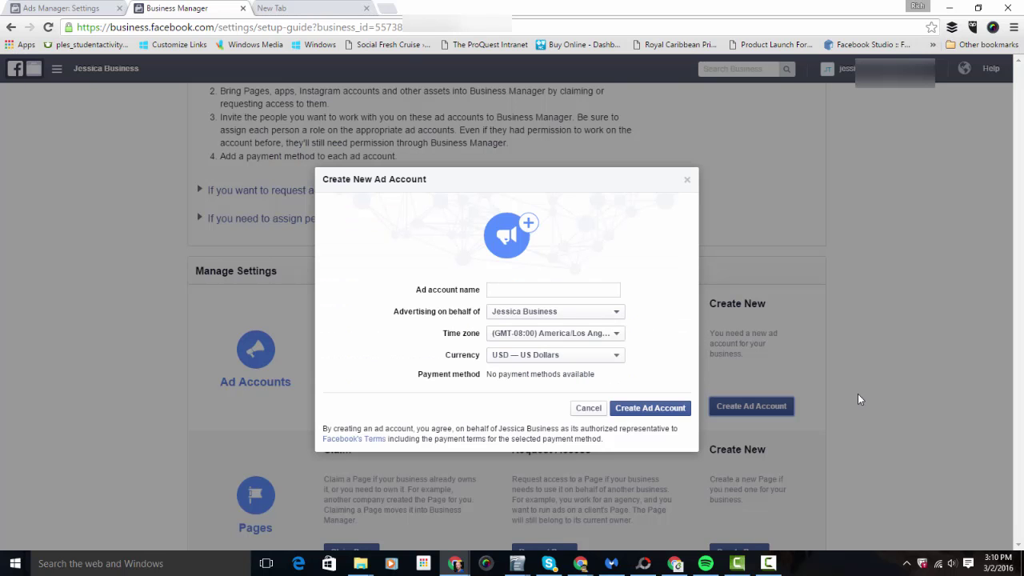
left_click(579, 290)
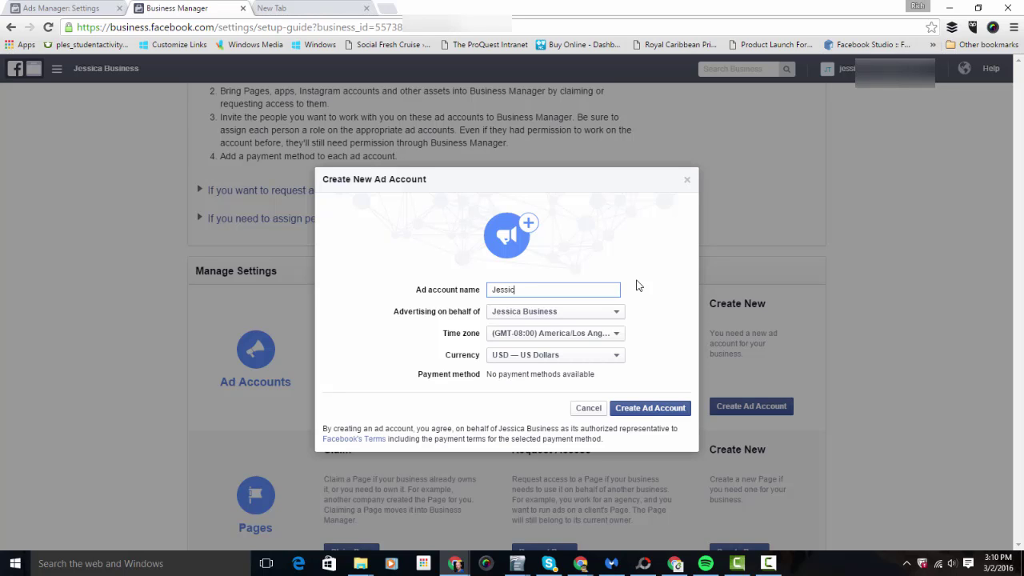
type("Card")
left_click(686, 179)
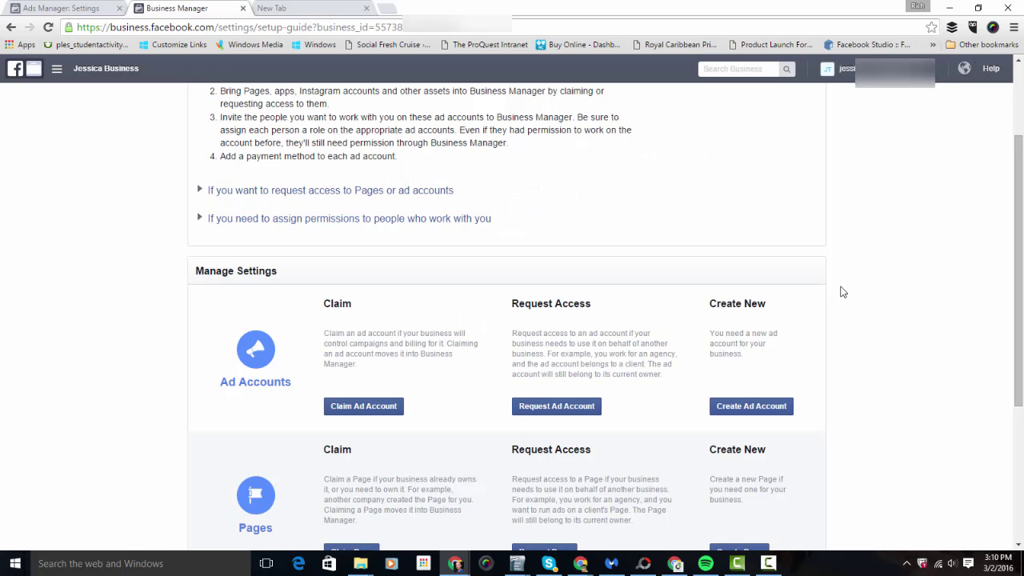
Open People and Assets and view the business-owned ad account's details.
scroll(875, 286, "up", 2)
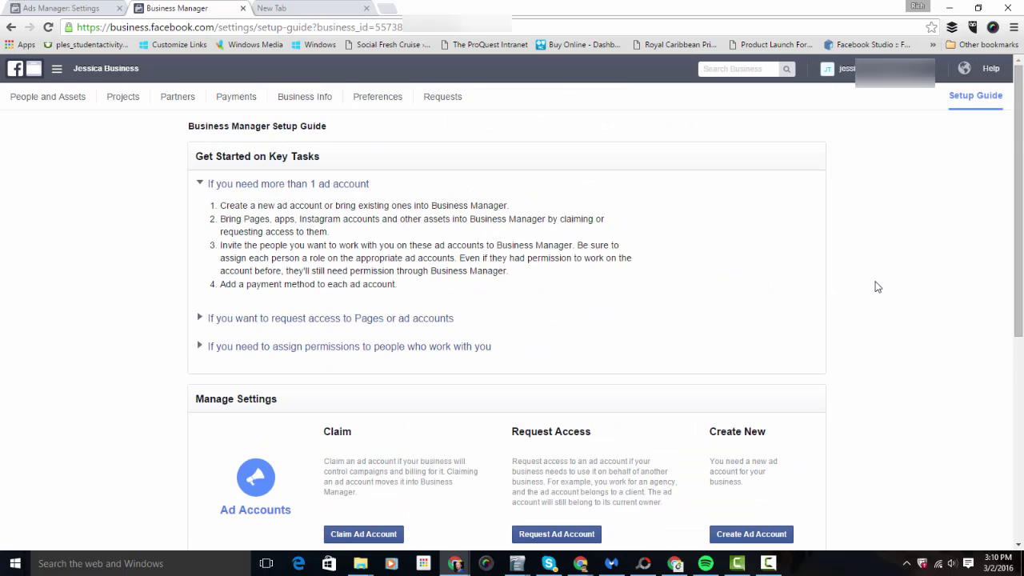
left_click(60, 97)
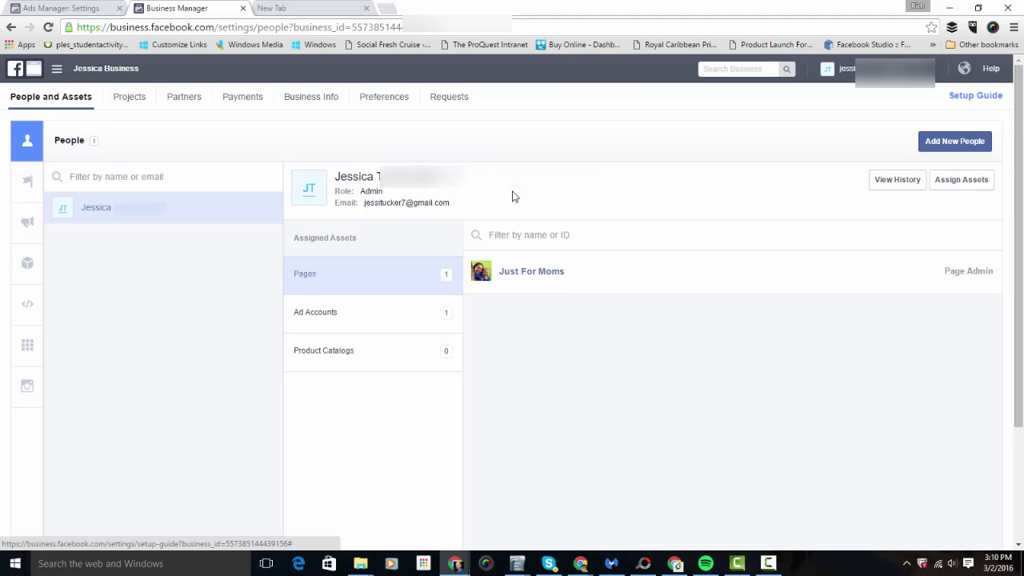
mouse_move(40, 201)
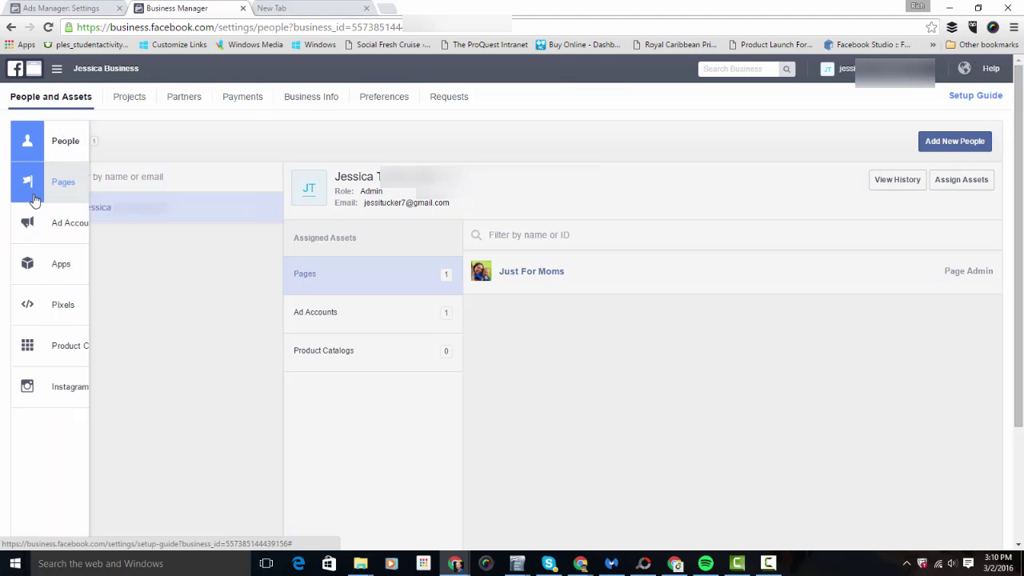
left_click(25, 223)
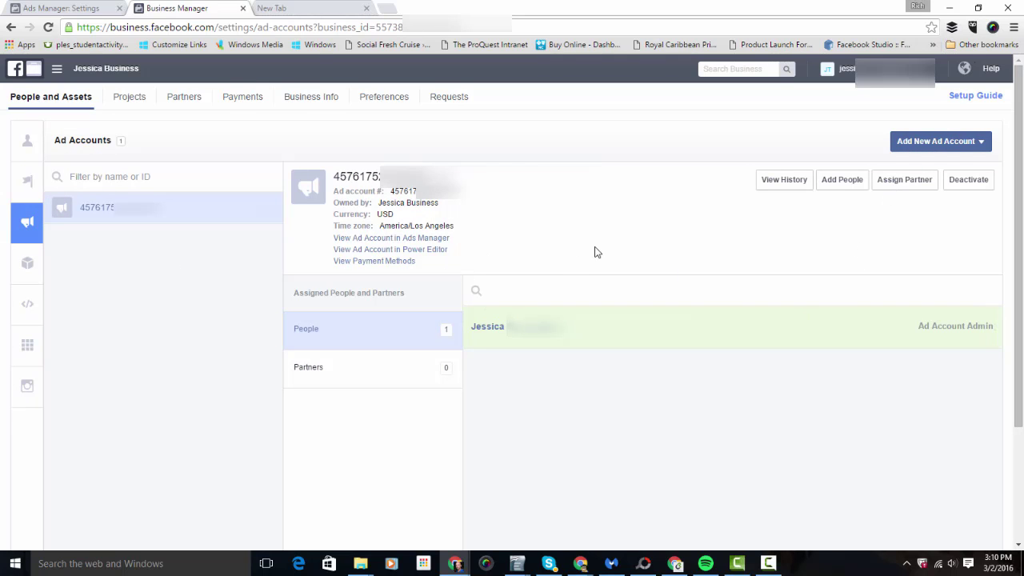
Open the Assign Partner dialog for the ad account, then close it without assigning.
left_click(891, 181)
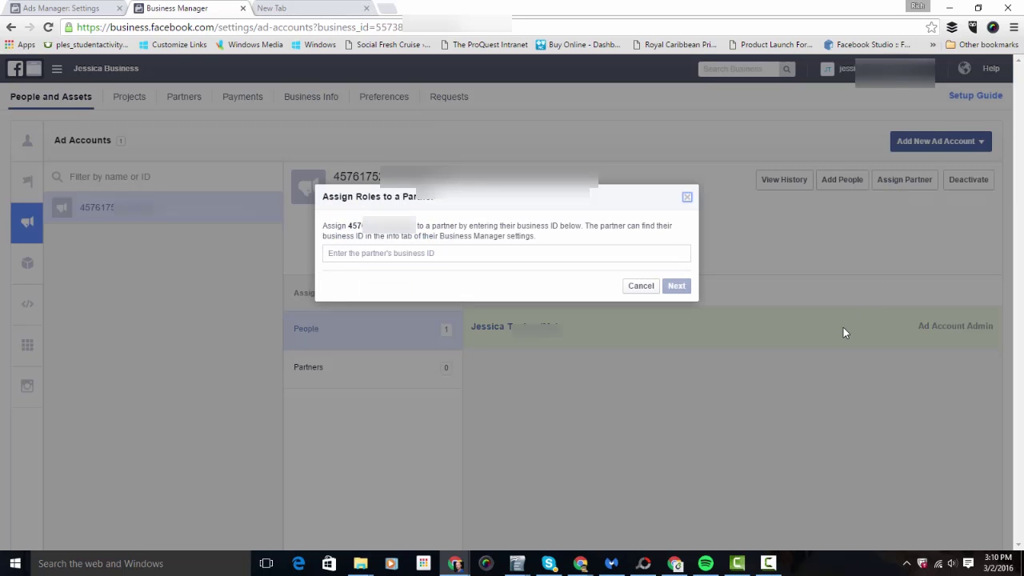
left_click(462, 255)
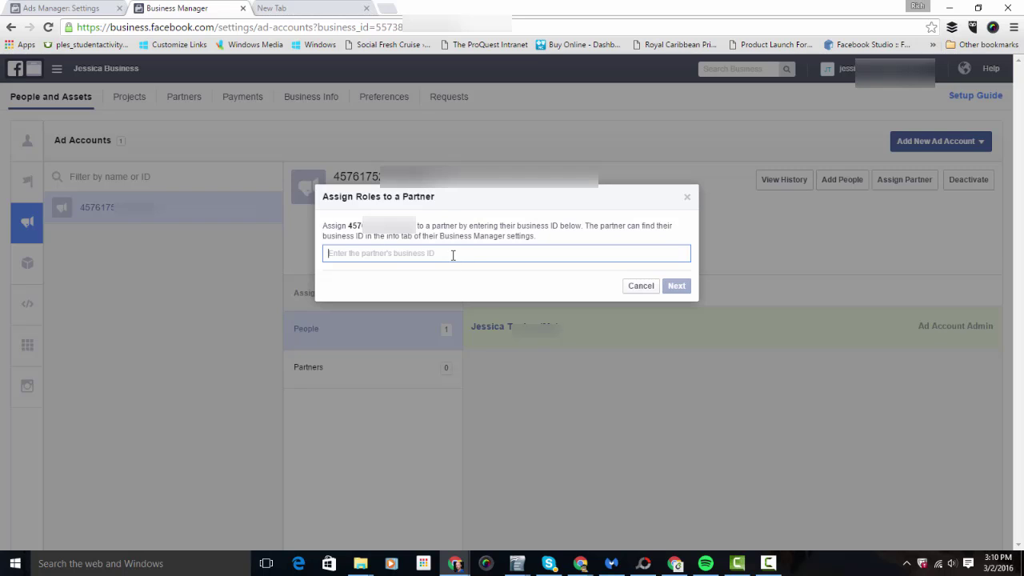
left_click(687, 198)
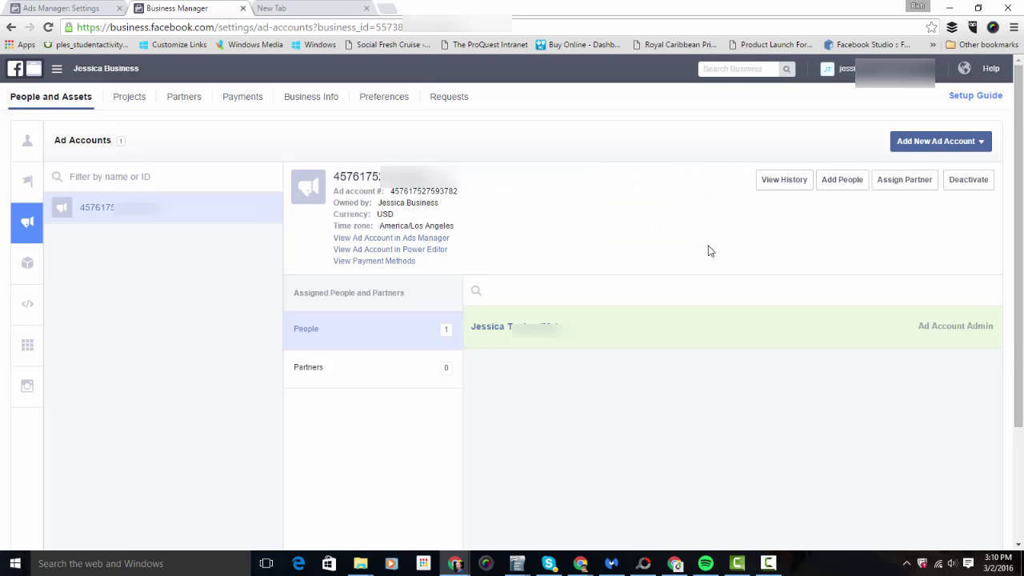